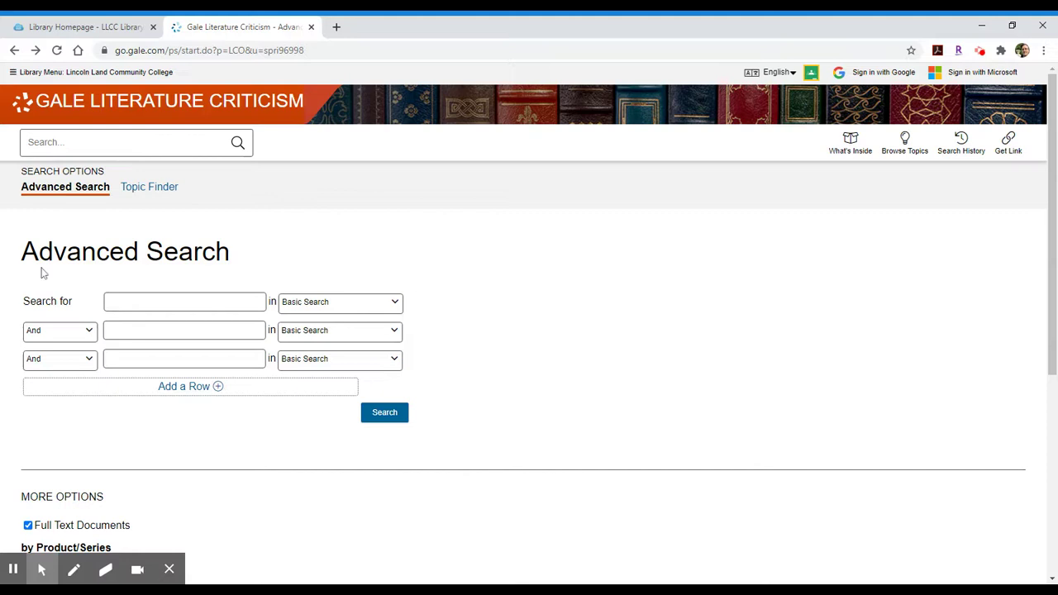
Step: Look over the Advanced Search form and the first term's field options, leaving them unchanged
{"action": "left_click_drag", "start_coordinate": [20, 252], "coordinate": [213, 287]}
{"action": "left_click", "coordinate": [201, 298]}
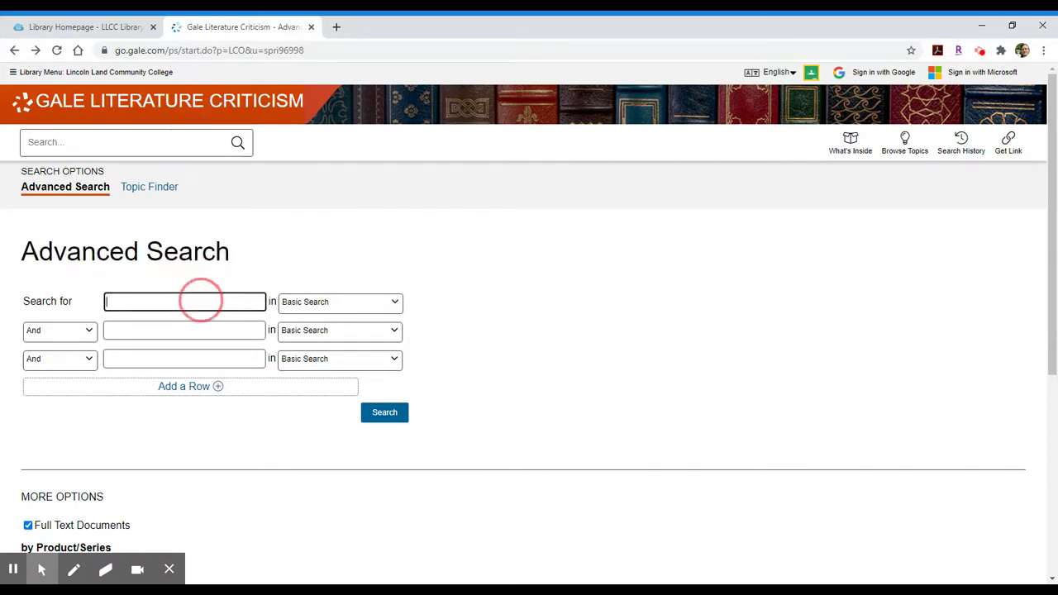
{"action": "left_click", "coordinate": [184, 330]}
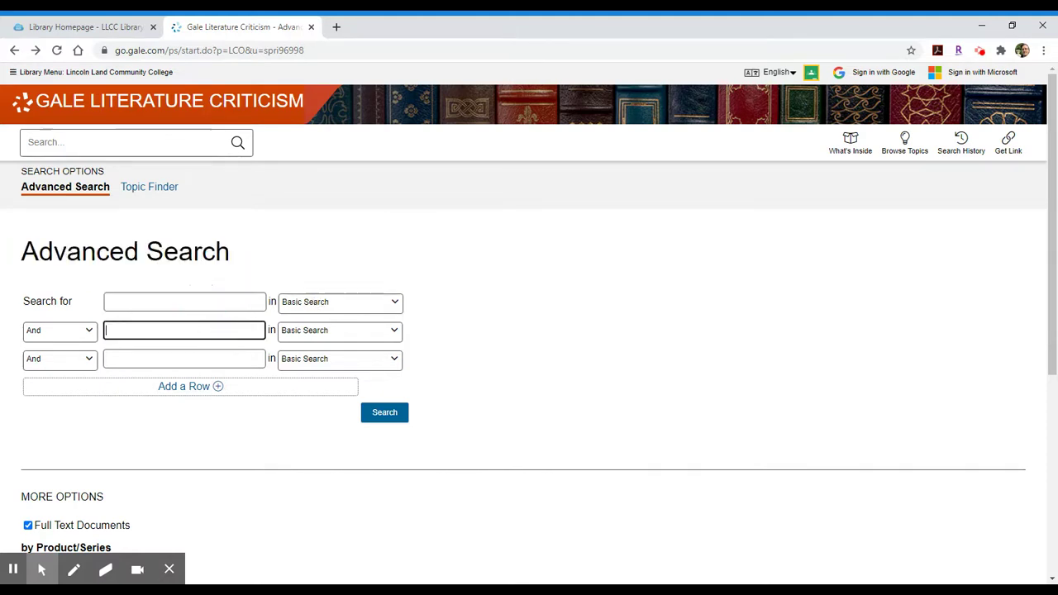
{"action": "left_click", "coordinate": [347, 307]}
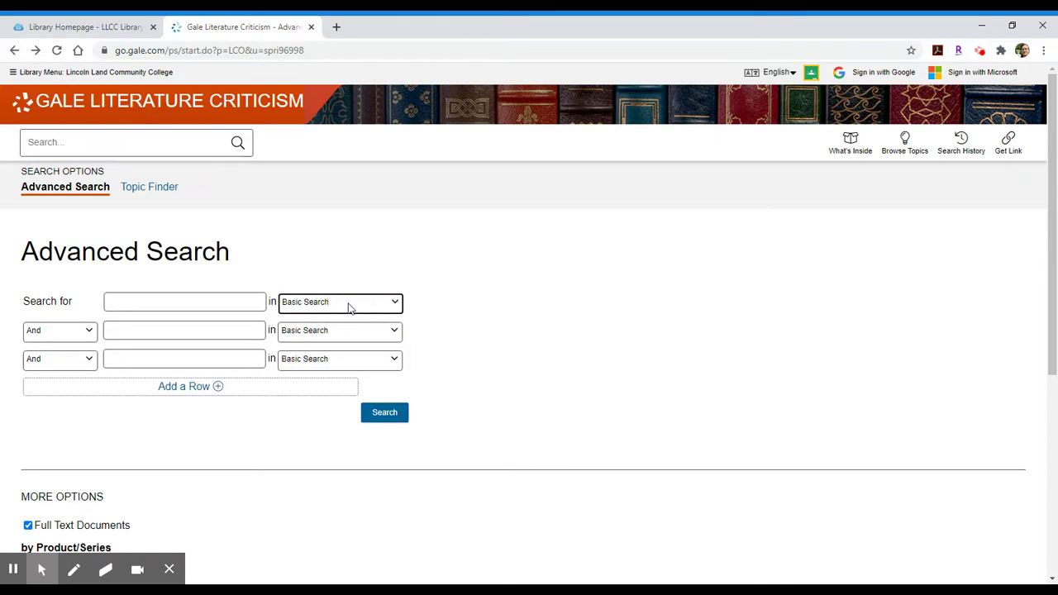
{"action": "left_click", "coordinate": [351, 306]}
Step: Review the product series, content type and document type limiters under More Options without choosing any
{"action": "scroll", "coordinate": [338, 252], "scroll_direction": "down", "scroll_amount": 4}
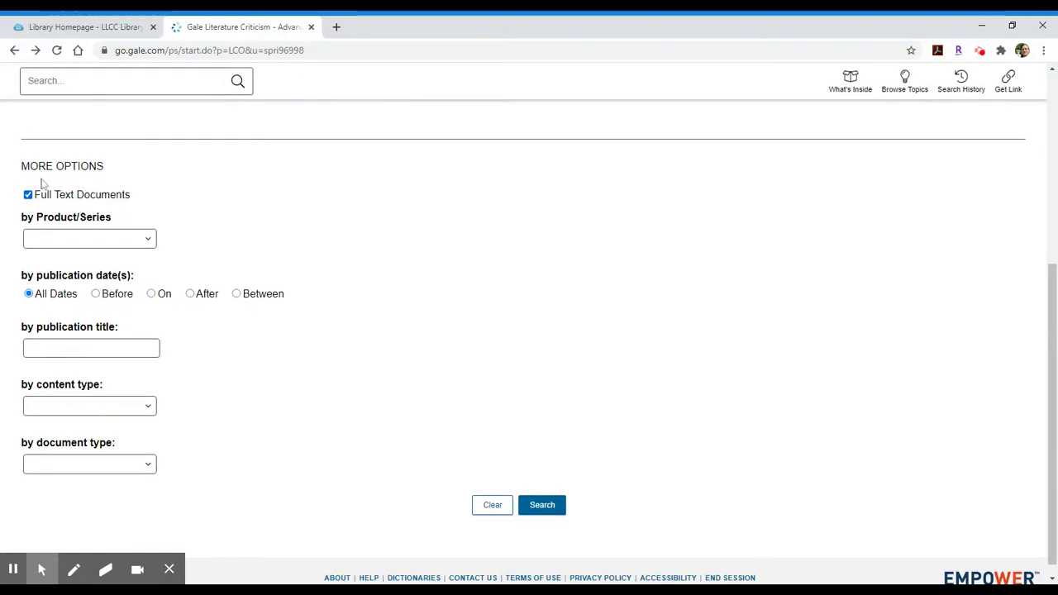
{"action": "left_click_drag", "start_coordinate": [19, 166], "coordinate": [106, 166]}
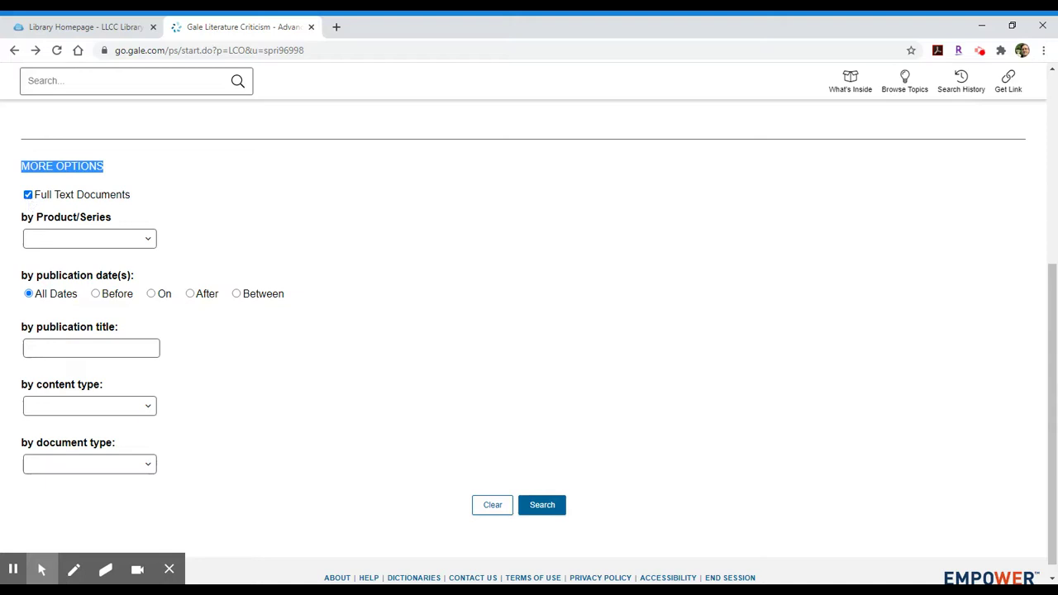
{"action": "left_click", "coordinate": [149, 240]}
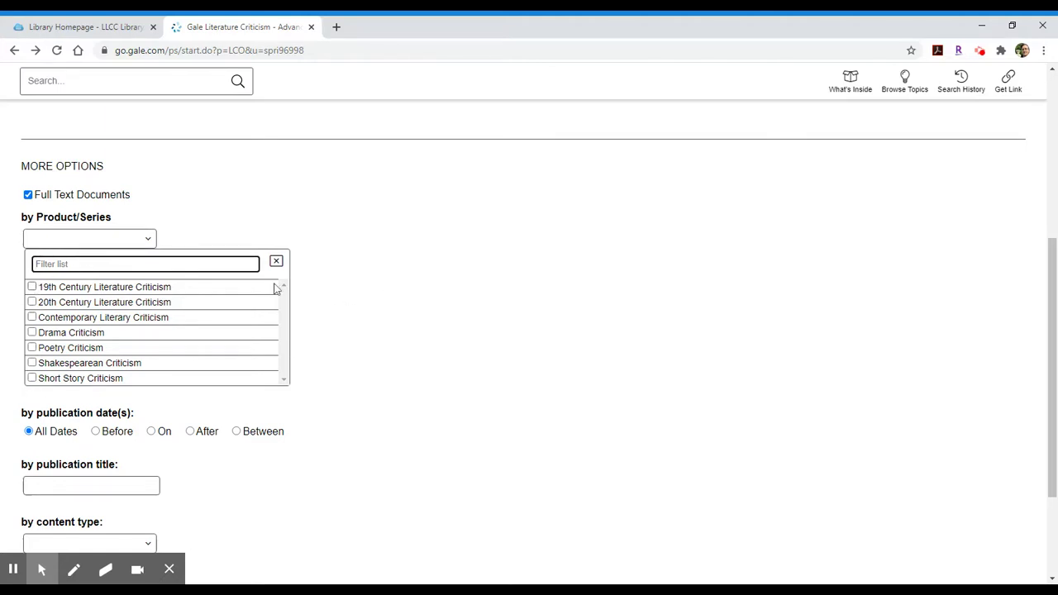
{"action": "left_click", "coordinate": [411, 295]}
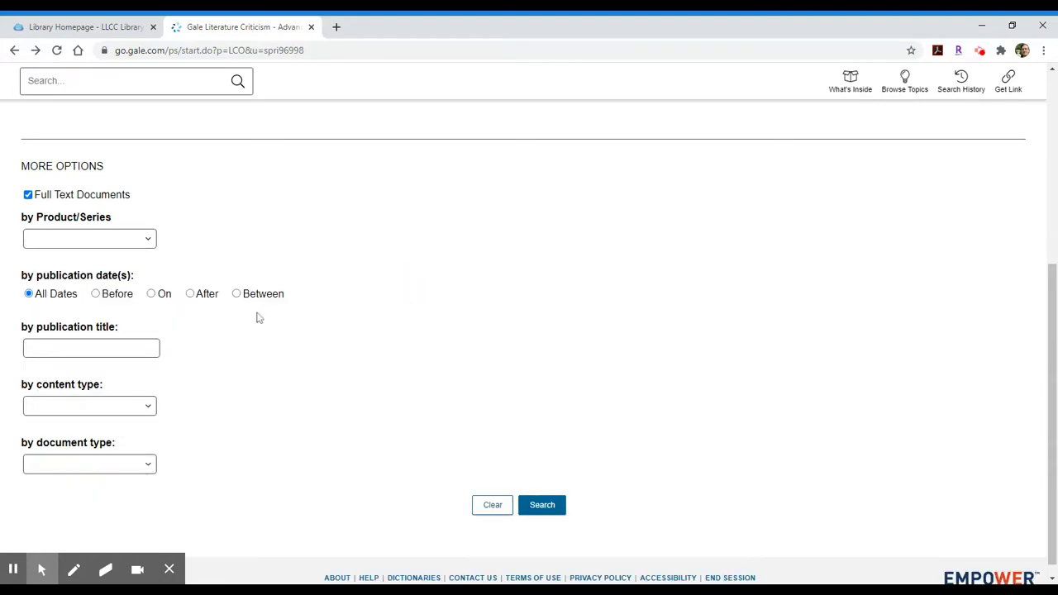
{"action": "scroll", "coordinate": [199, 312], "scroll_direction": "down", "scroll_amount": 1}
{"action": "left_click", "coordinate": [64, 388]}
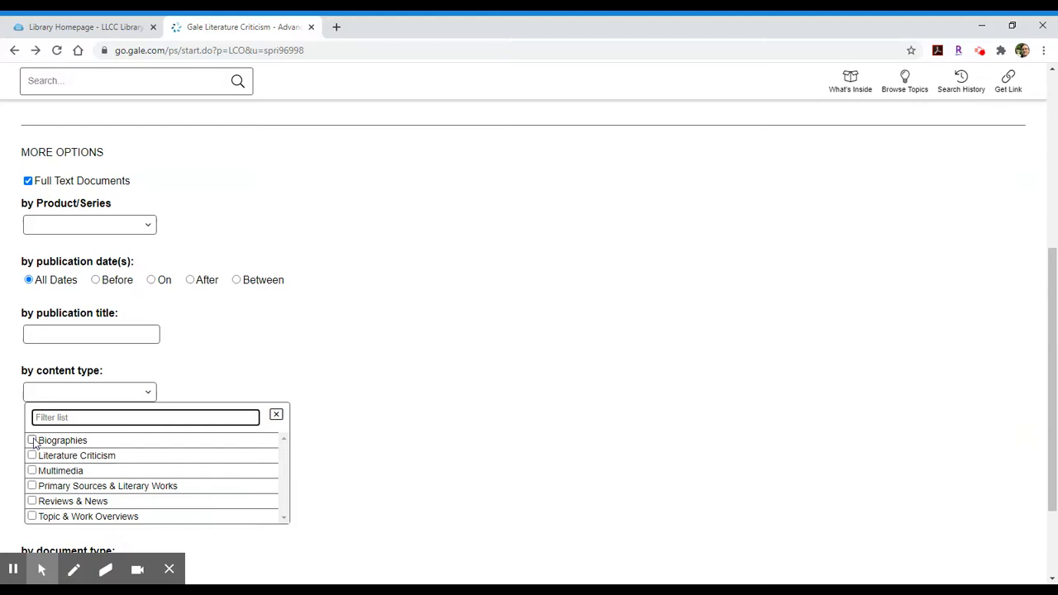
{"action": "left_click", "coordinate": [366, 392]}
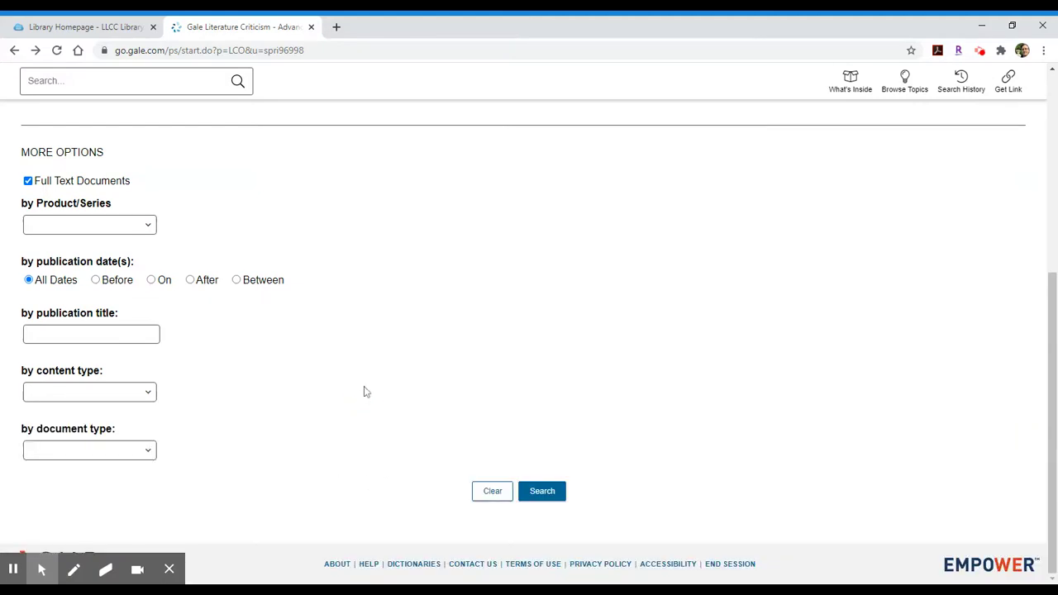
{"action": "left_click", "coordinate": [156, 453]}
{"action": "scroll", "coordinate": [311, 351], "scroll_direction": "down", "scroll_amount": 2}
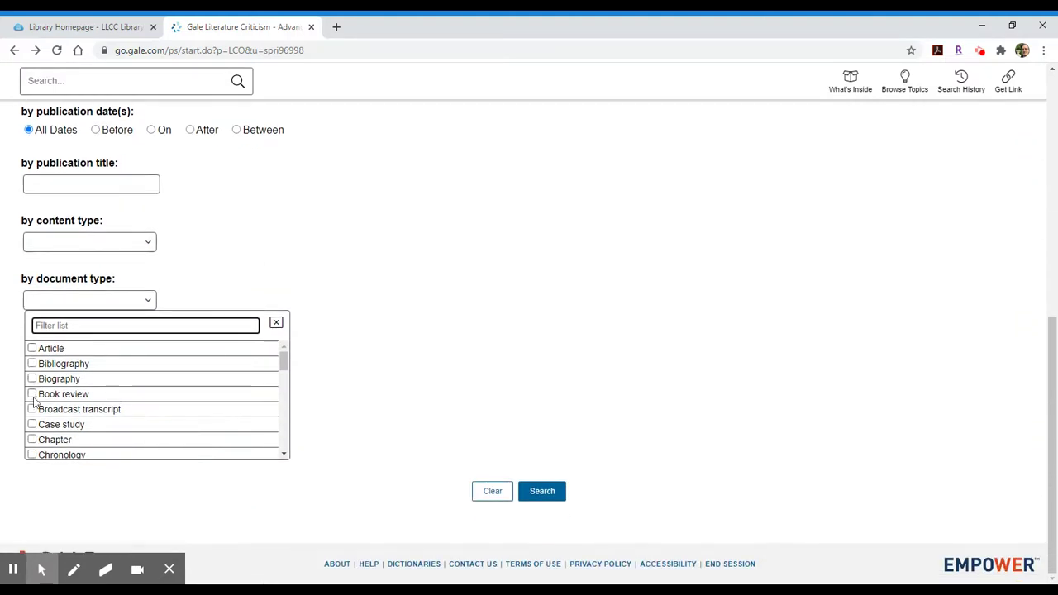
{"action": "left_click", "coordinate": [349, 356]}
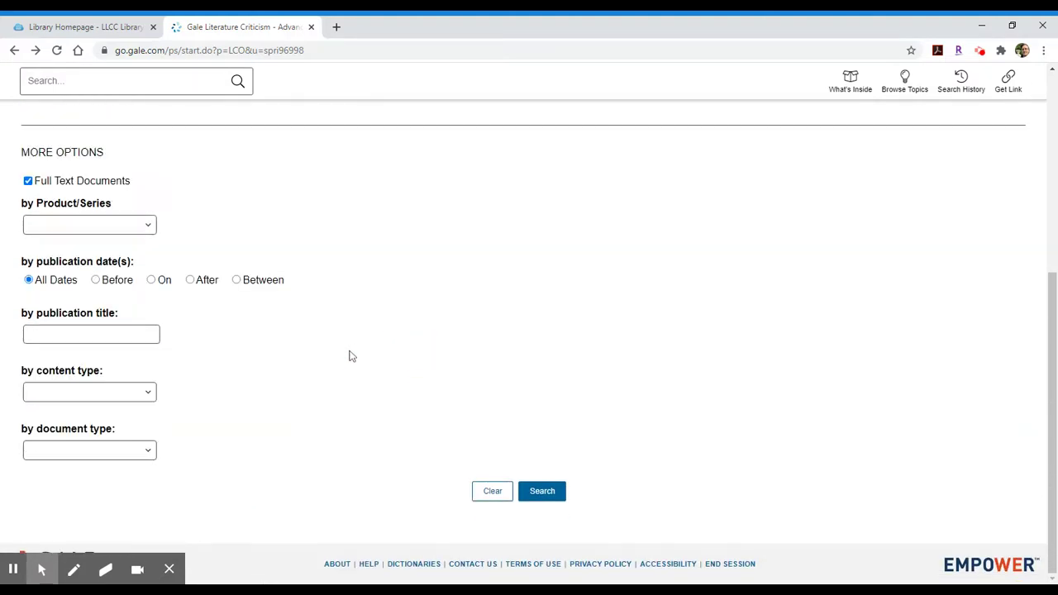
{"action": "scroll", "coordinate": [302, 312], "scroll_direction": "up", "scroll_amount": 3}
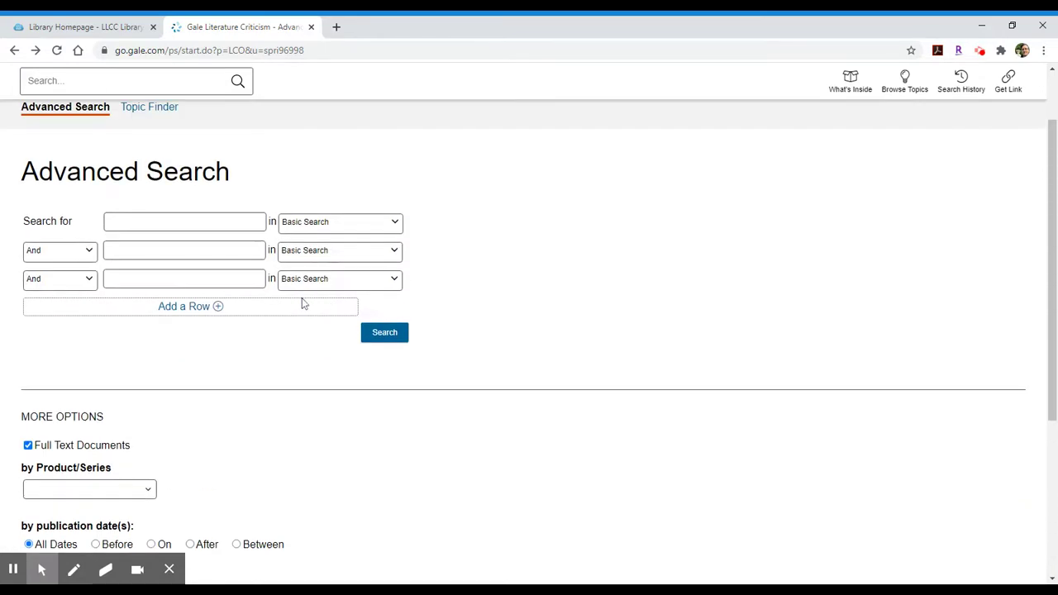
{"action": "scroll", "coordinate": [157, 265], "scroll_direction": "up", "scroll_amount": 1}
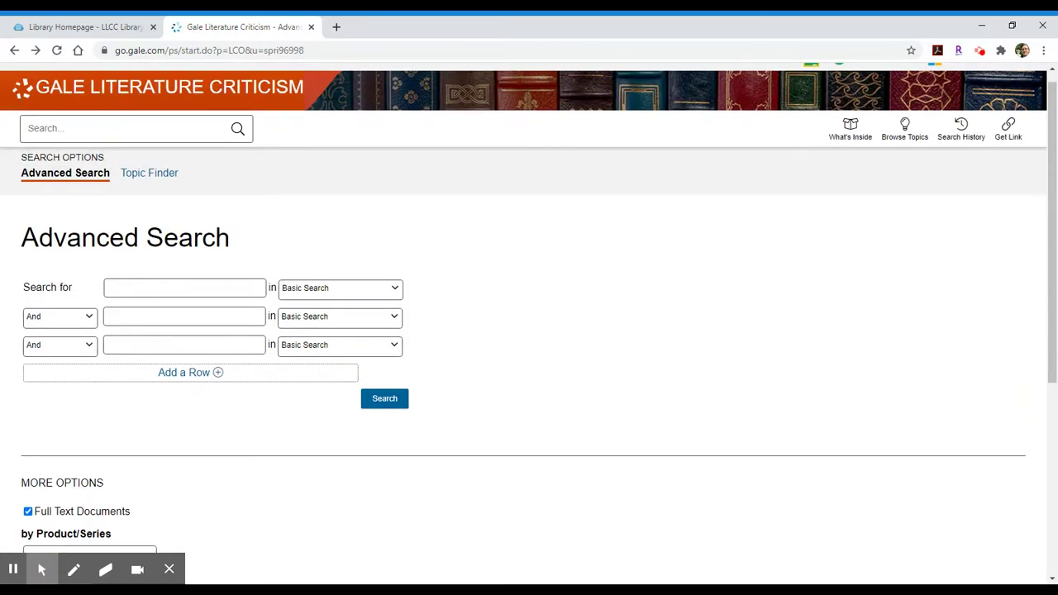
Step: Search for 'fences' with the field set to Name Of Work
{"action": "left_click", "coordinate": [184, 287]}
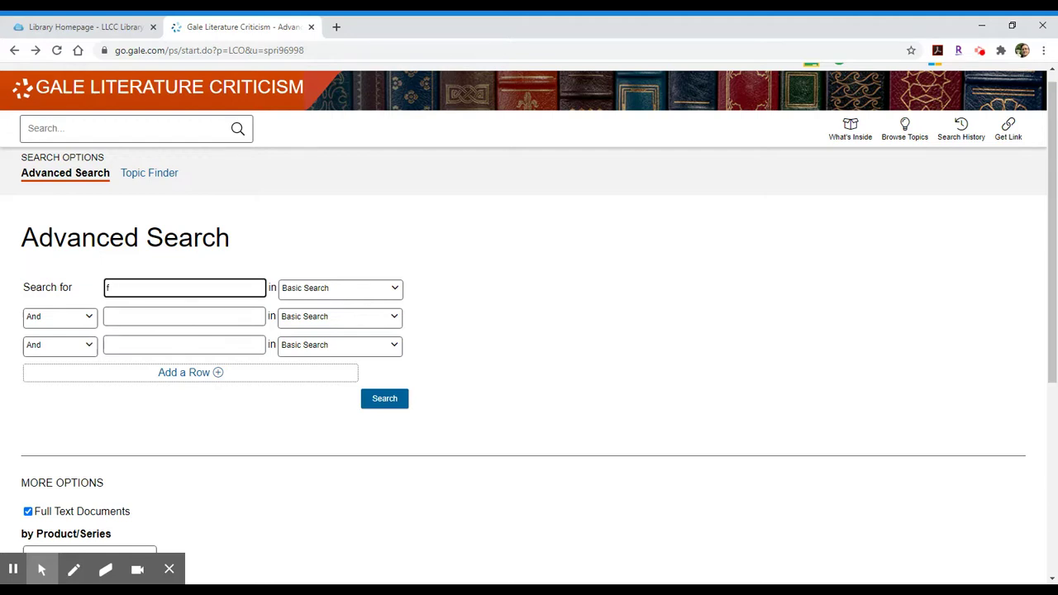
{"action": "type", "text": "nces"}
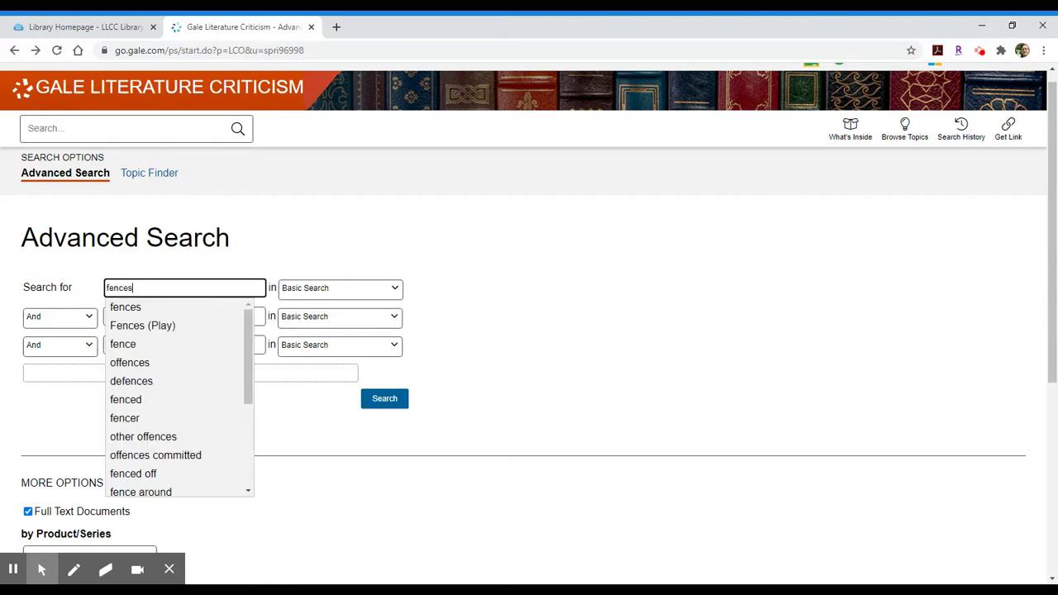
{"action": "left_click", "coordinate": [330, 289]}
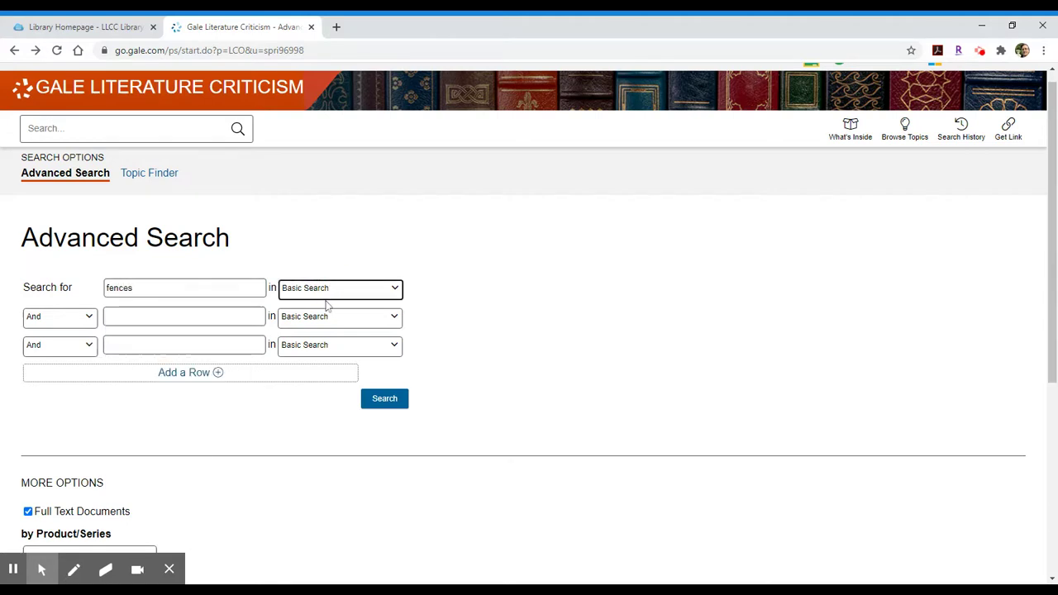
{"action": "left_click", "coordinate": [325, 337]}
{"action": "left_click", "coordinate": [147, 317]}
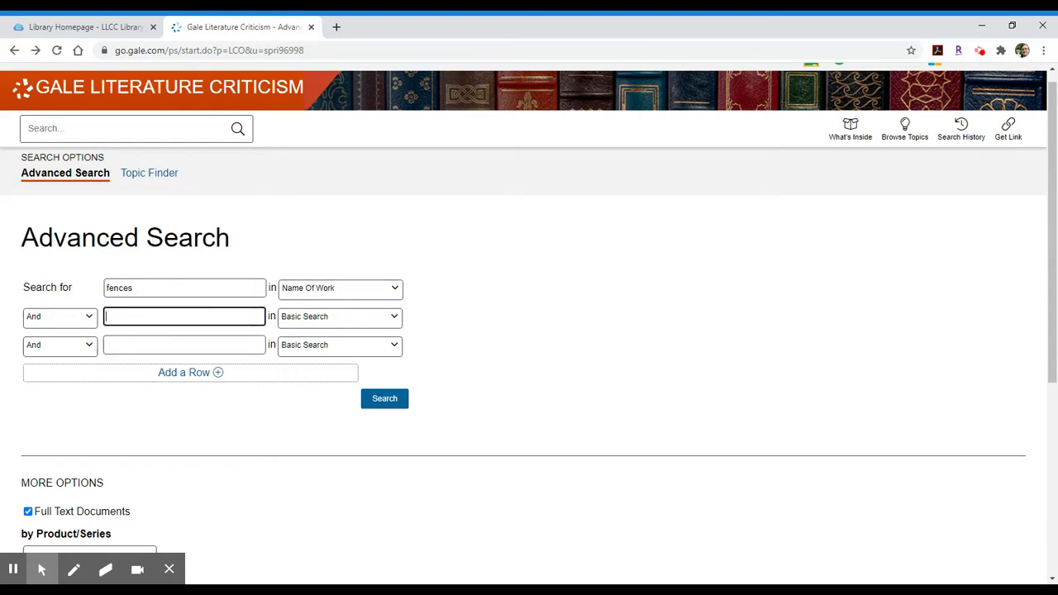
{"action": "left_click", "coordinate": [384, 400]}
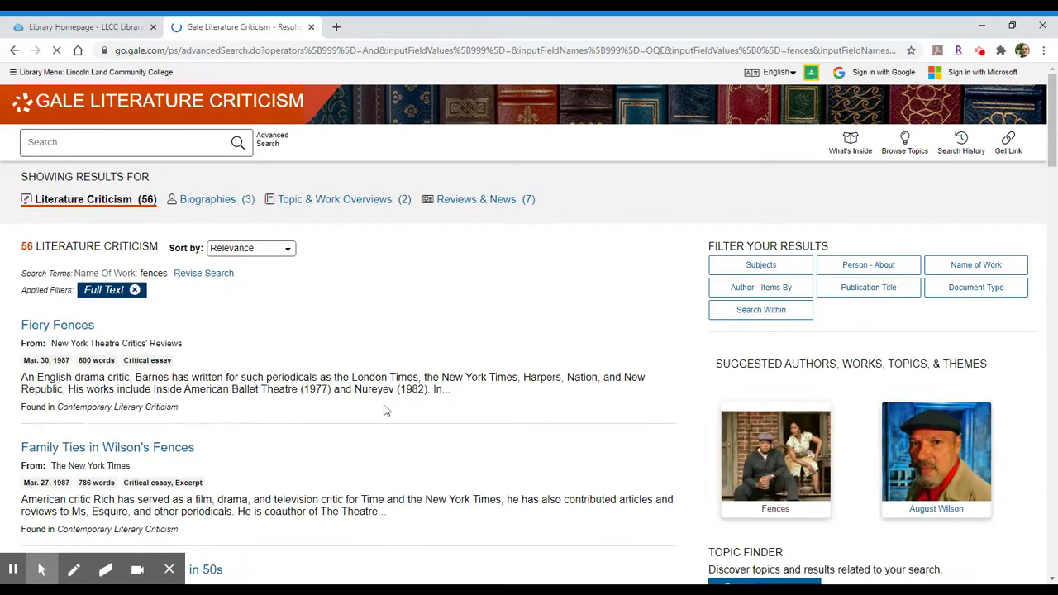
Step: Check the 56 Literature Criticism results and the first result's 600-word length, scrolling the list
{"action": "left_click", "coordinate": [24, 252]}
{"action": "left_click_drag", "start_coordinate": [24, 252], "coordinate": [162, 252]}
{"action": "left_click", "coordinate": [162, 253]}
{"action": "left_click_drag", "start_coordinate": [79, 361], "coordinate": [116, 361]}
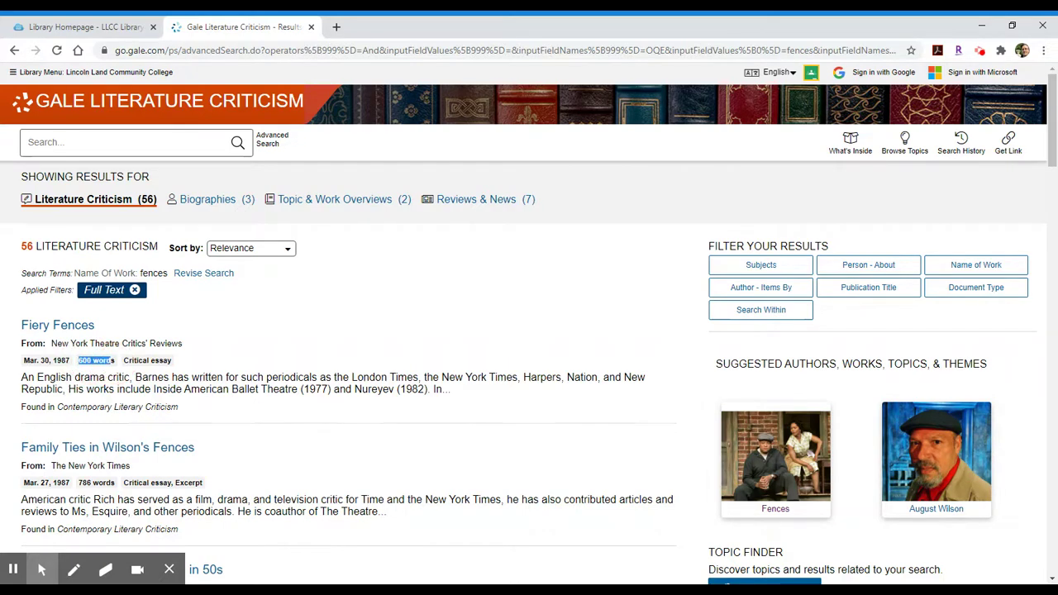
{"action": "left_click", "coordinate": [201, 405]}
{"action": "scroll", "coordinate": [202, 405], "scroll_direction": "down", "scroll_amount": 2}
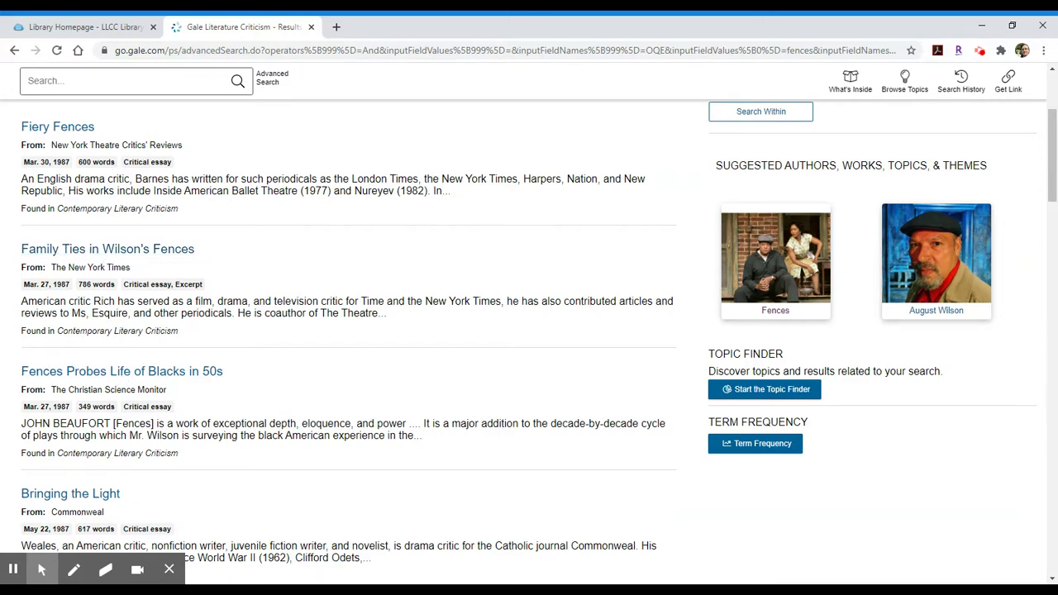
{"action": "scroll", "coordinate": [173, 337], "scroll_direction": "up", "scroll_amount": 3}
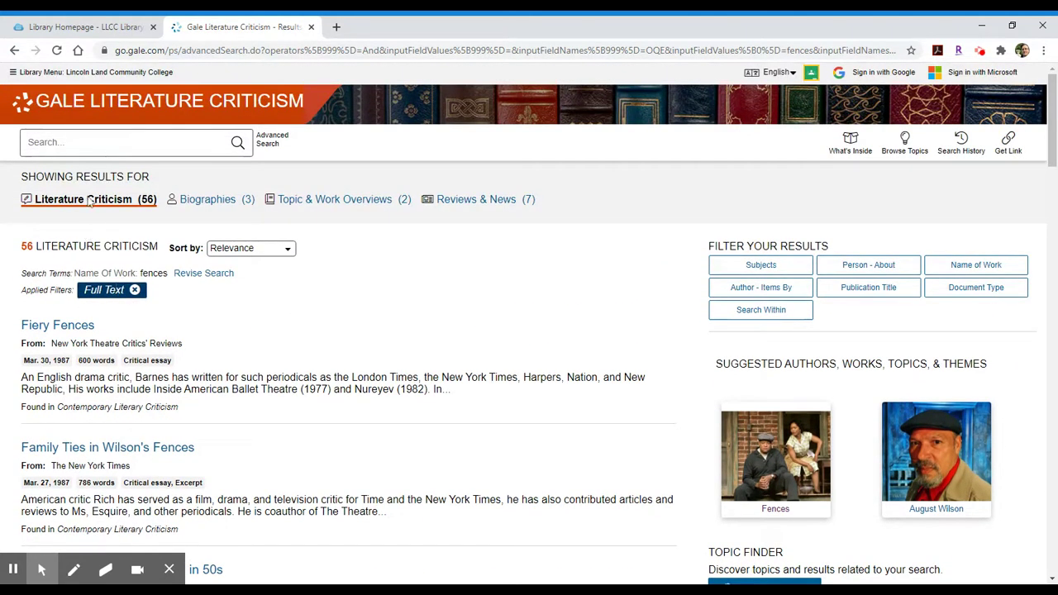
Step: Add 'wilson' as Person-By or About to the fences search and rerun it
{"action": "left_click", "coordinate": [205, 280]}
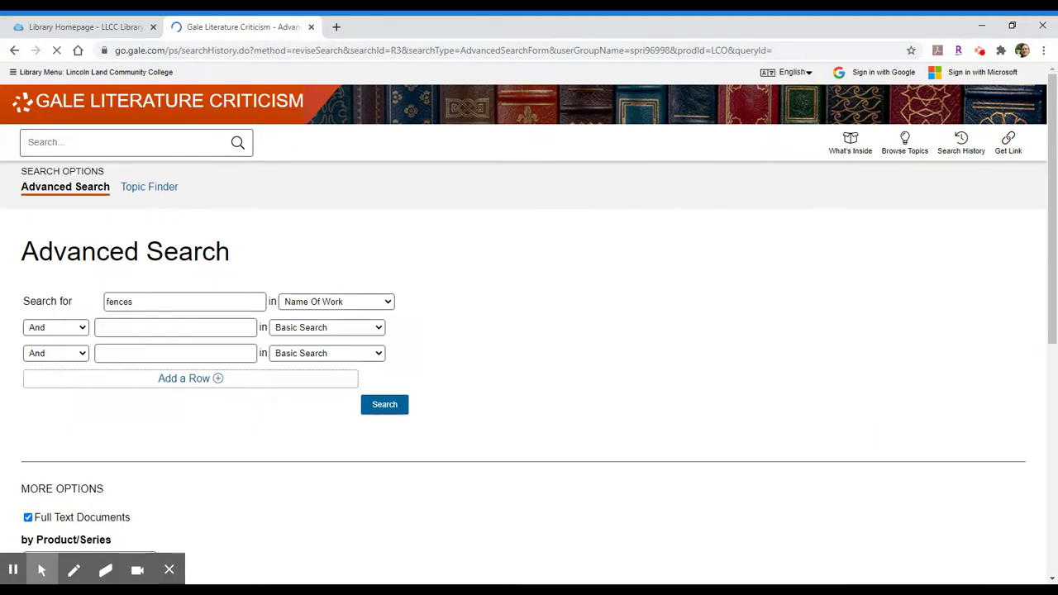
{"action": "left_click", "coordinate": [184, 330]}
{"action": "type", "text": "wi"}
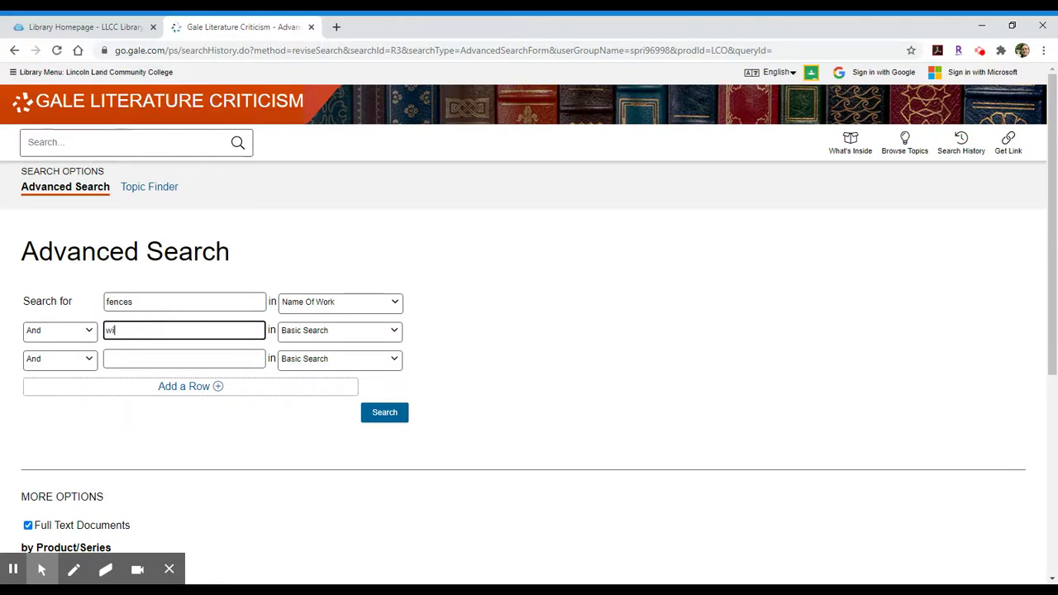
{"action": "type", "text": "lson"}
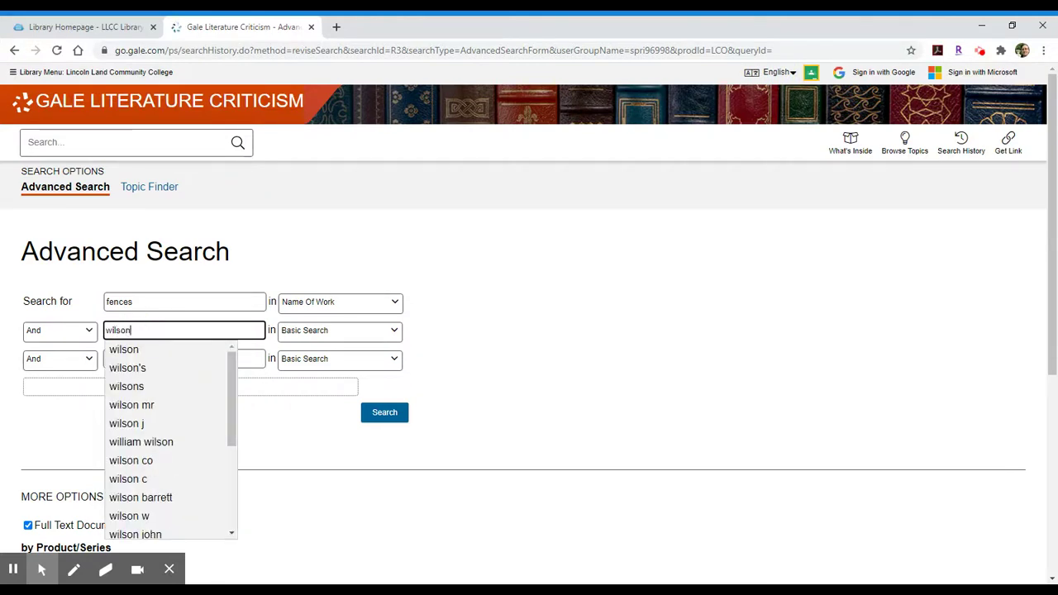
{"action": "left_click", "coordinate": [454, 328]}
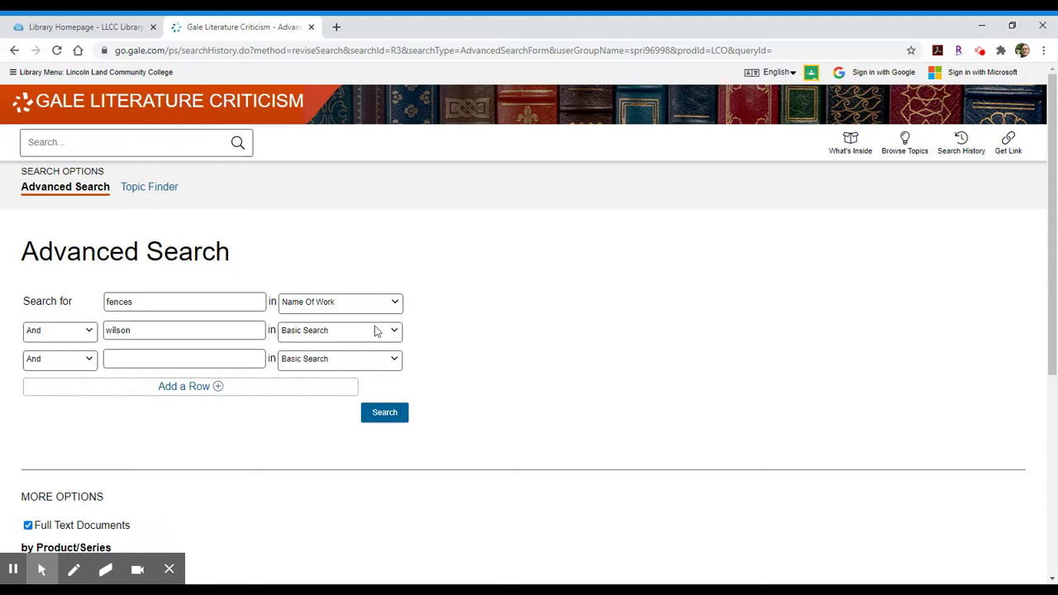
{"action": "left_click", "coordinate": [387, 330]}
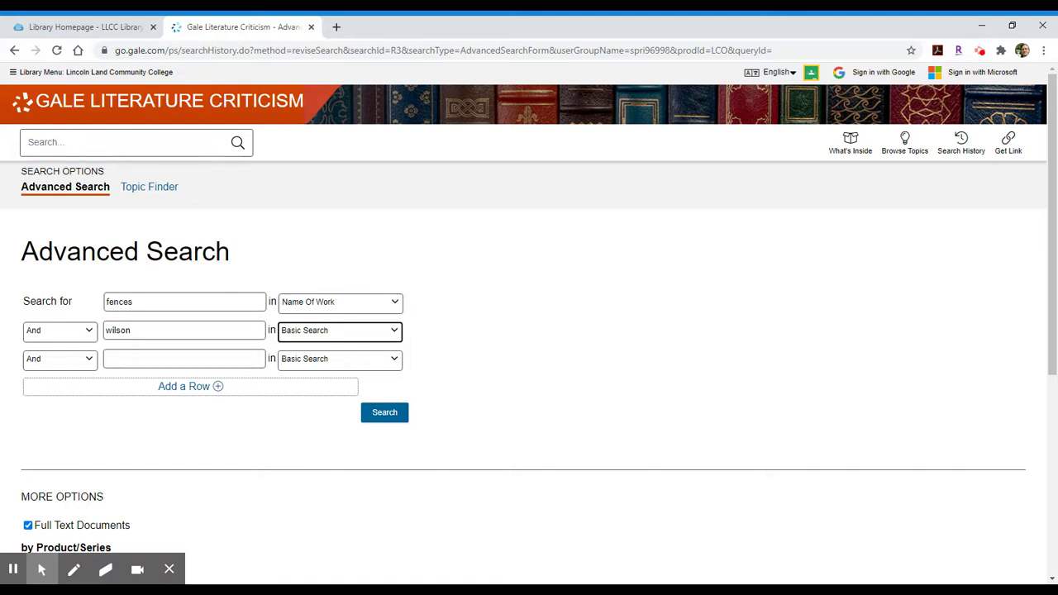
{"action": "left_click", "coordinate": [365, 413]}
{"action": "left_click", "coordinate": [385, 415]}
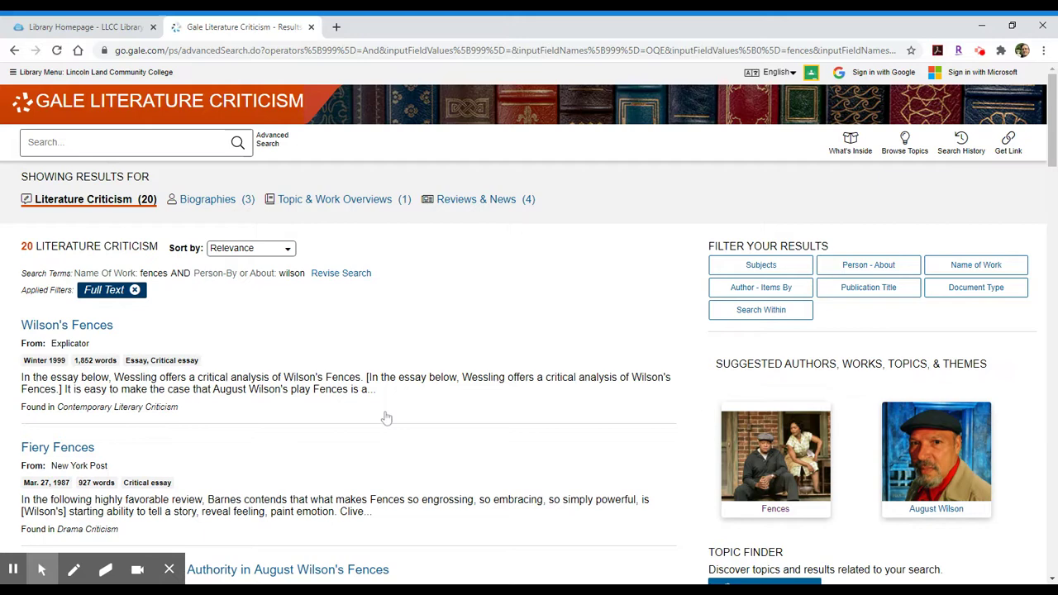
Step: Scroll the refined results, noting the 1,852-word and 5,694-word essay lengths
{"action": "scroll", "coordinate": [161, 335], "scroll_direction": "down", "scroll_amount": 1}
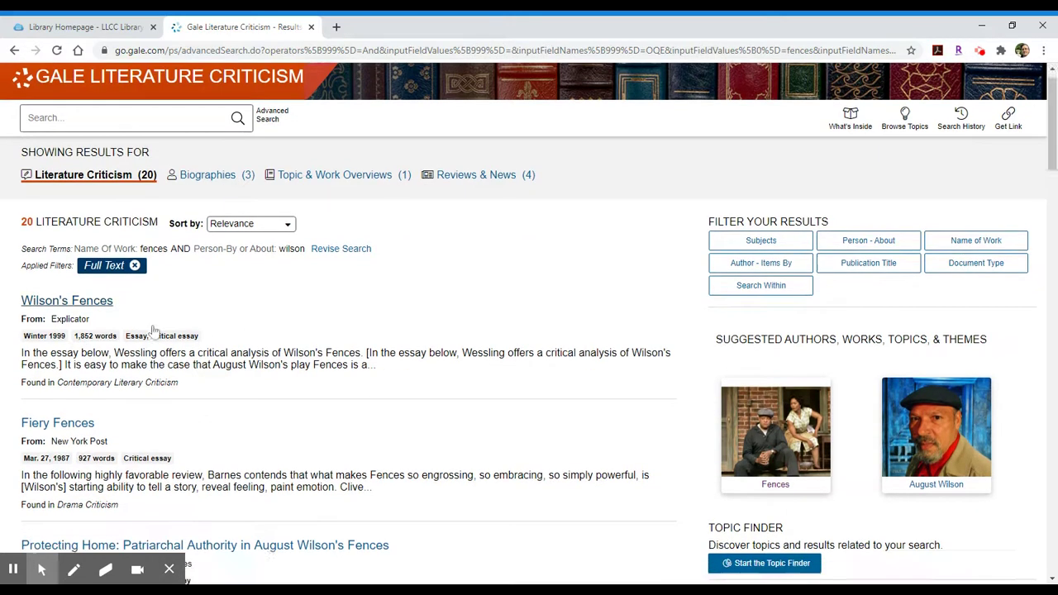
{"action": "scroll", "coordinate": [152, 331], "scroll_direction": "down", "scroll_amount": 1}
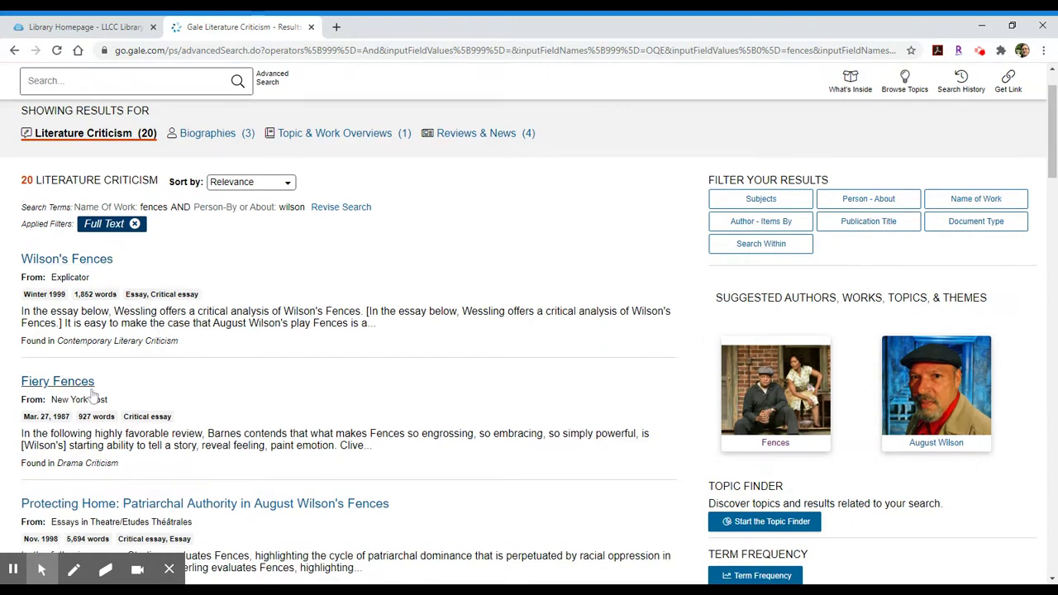
{"action": "scroll", "coordinate": [248, 331], "scroll_direction": "down", "scroll_amount": 3}
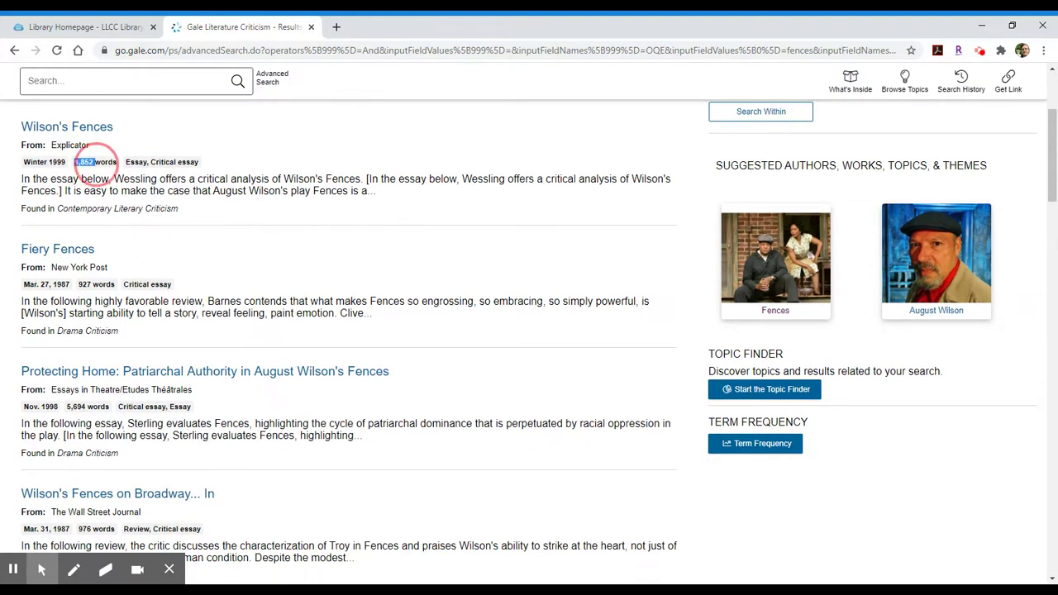
{"action": "left_click_drag", "start_coordinate": [95, 161], "coordinate": [117, 162]}
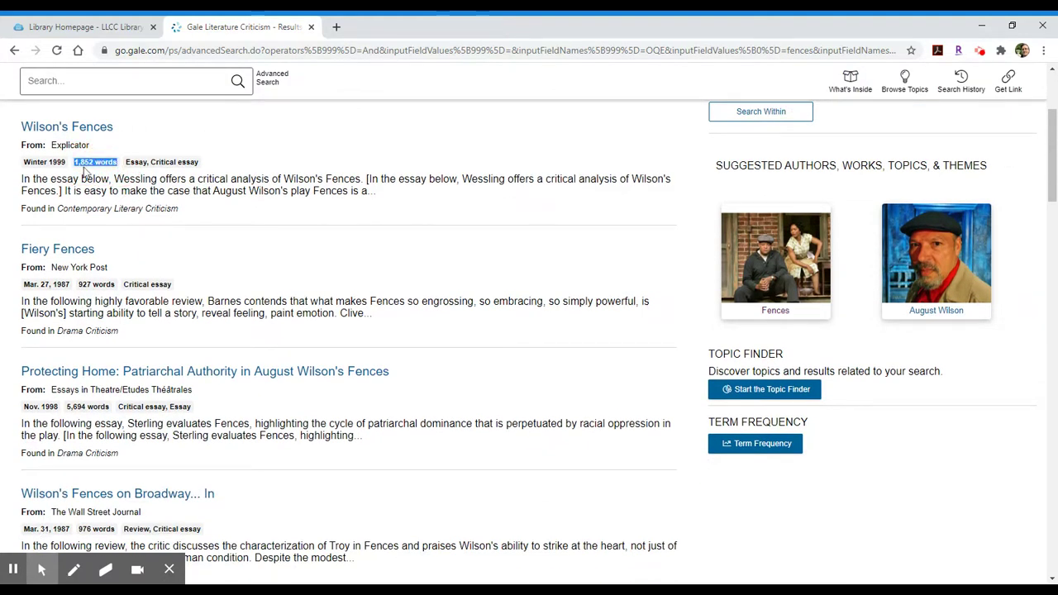
{"action": "left_click", "coordinate": [234, 206]}
{"action": "left_click_drag", "start_coordinate": [68, 407], "coordinate": [195, 390]}
{"action": "left_click", "coordinate": [268, 442]}
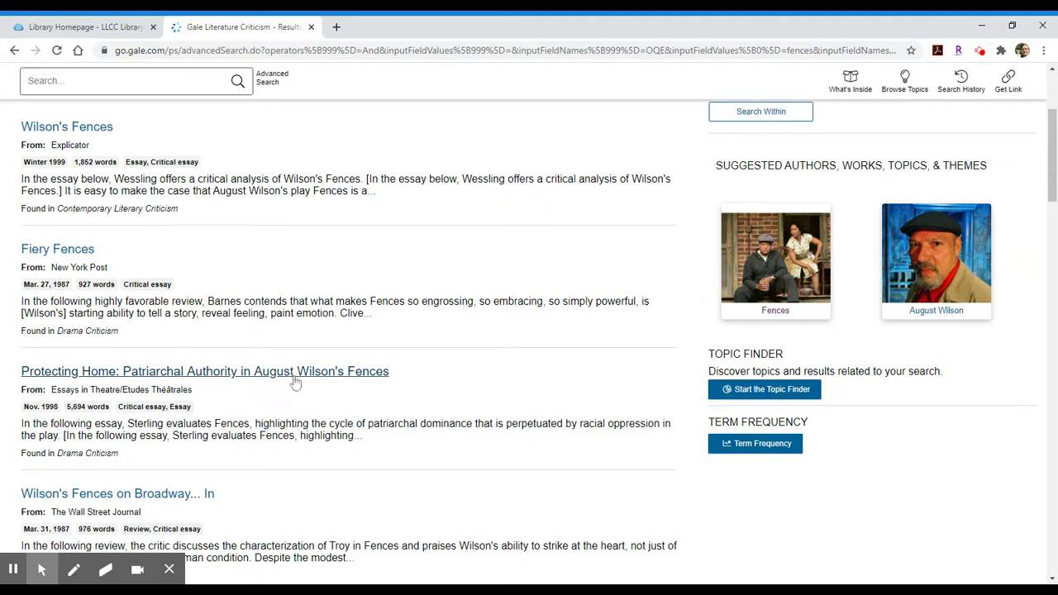
Step: Note the essays come from Drama Criticism and open 'Protecting Home'
{"action": "scroll", "coordinate": [442, 359], "scroll_direction": "down", "scroll_amount": 2}
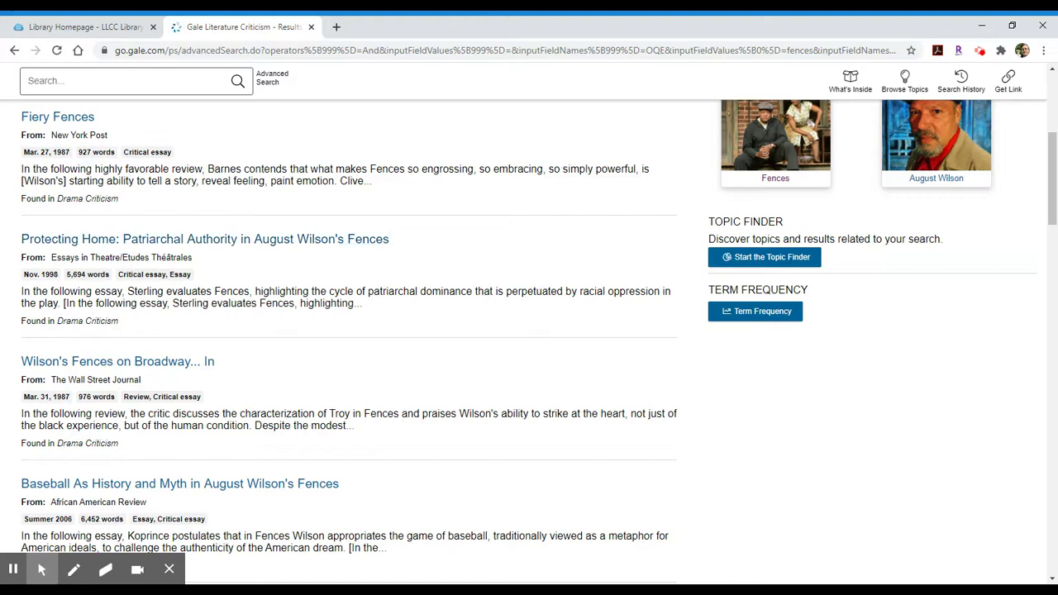
{"action": "left_click_drag", "start_coordinate": [18, 321], "coordinate": [122, 328]}
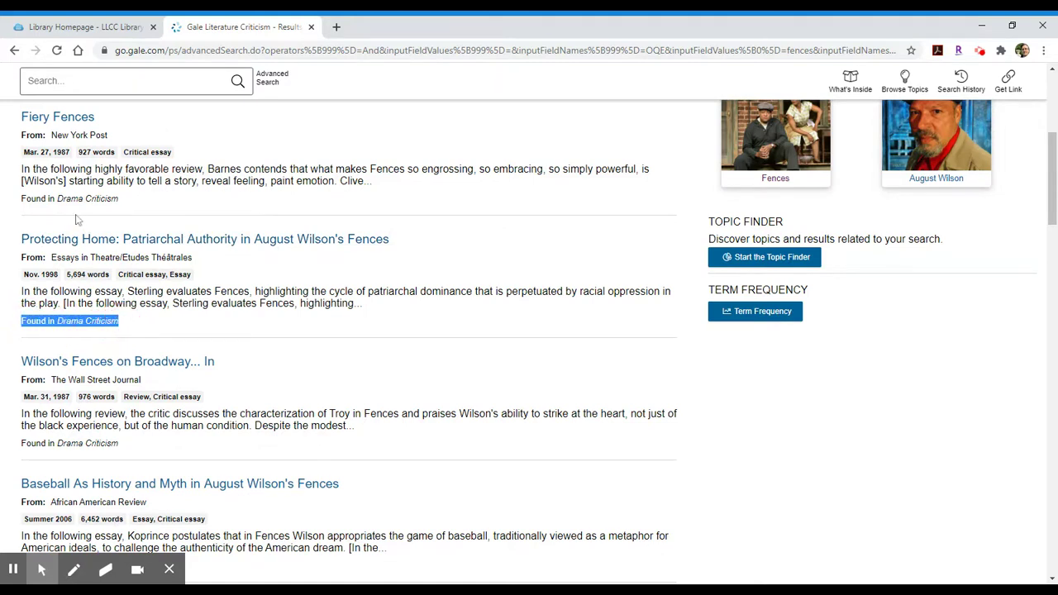
{"action": "left_click_drag", "start_coordinate": [121, 202], "coordinate": [19, 199]}
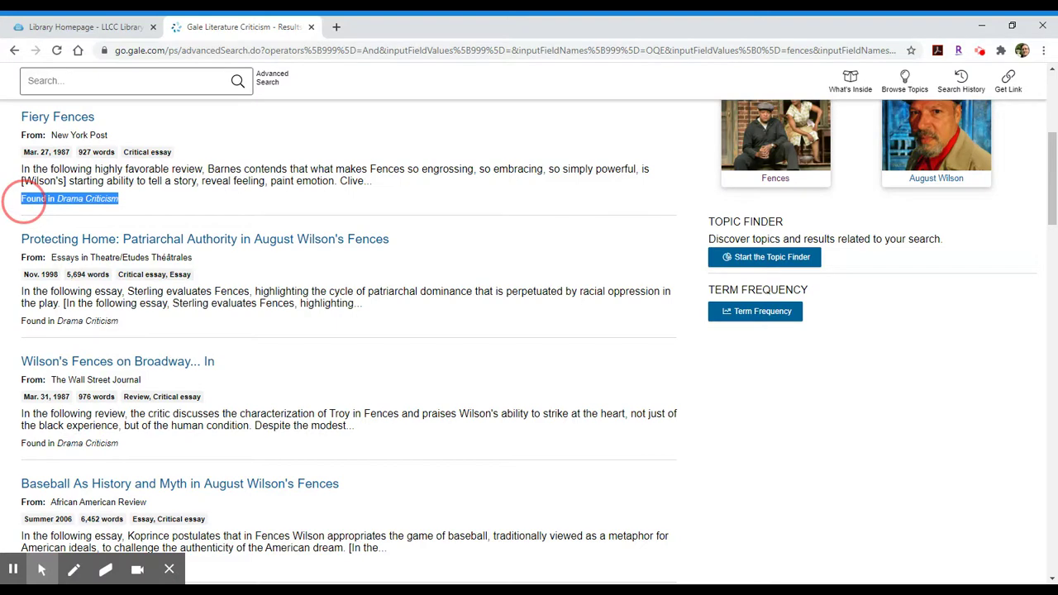
{"action": "left_click", "coordinate": [123, 239]}
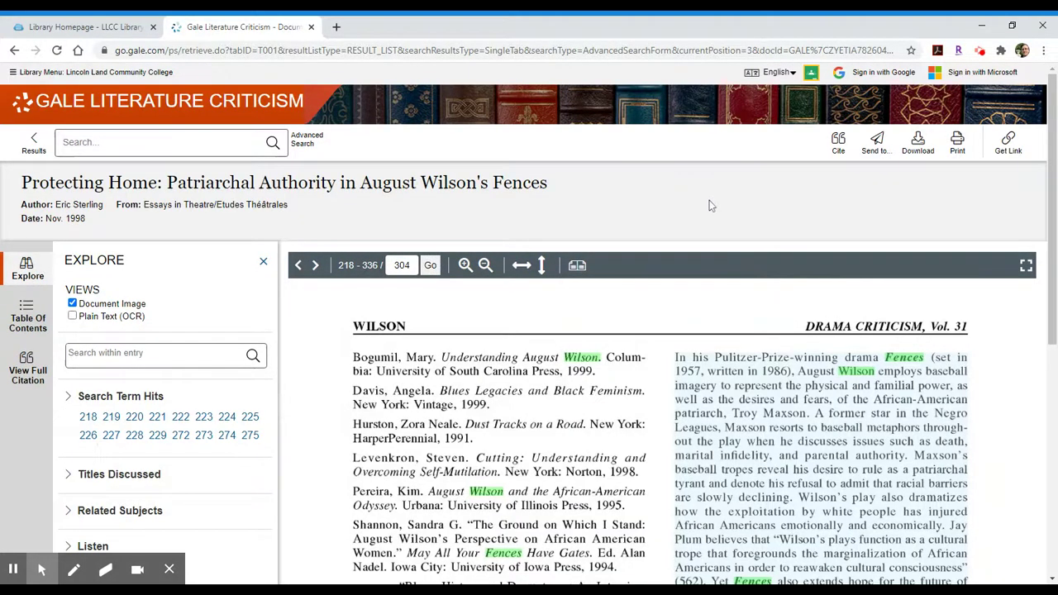
Step: Scroll through the scanned page image of the 'Protecting Home' essay and back up
{"action": "scroll", "coordinate": [709, 203], "scroll_direction": "down", "scroll_amount": 3}
{"action": "scroll", "coordinate": [709, 202], "scroll_direction": "down", "scroll_amount": 1}
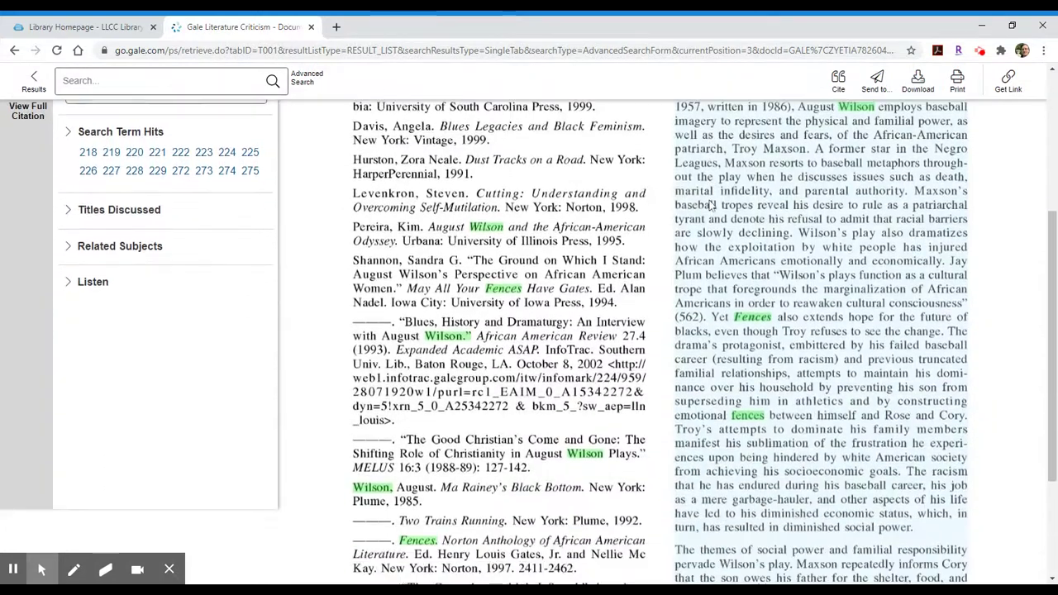
{"action": "scroll", "coordinate": [709, 200], "scroll_direction": "down", "scroll_amount": 2}
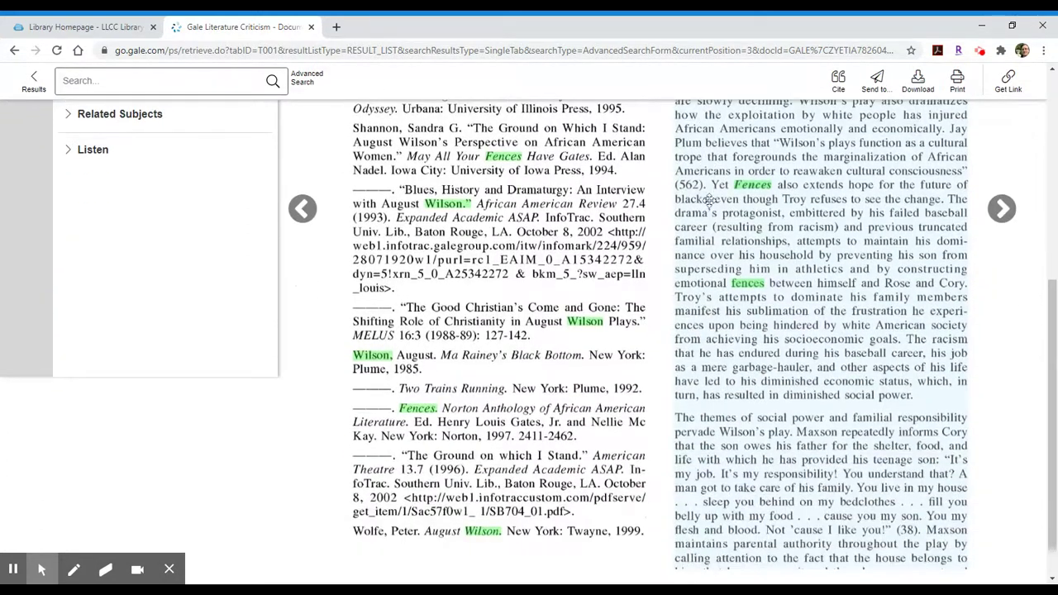
{"action": "scroll", "coordinate": [709, 201], "scroll_direction": "down", "scroll_amount": 1}
{"action": "scroll", "coordinate": [709, 200], "scroll_direction": "up", "scroll_amount": 6}
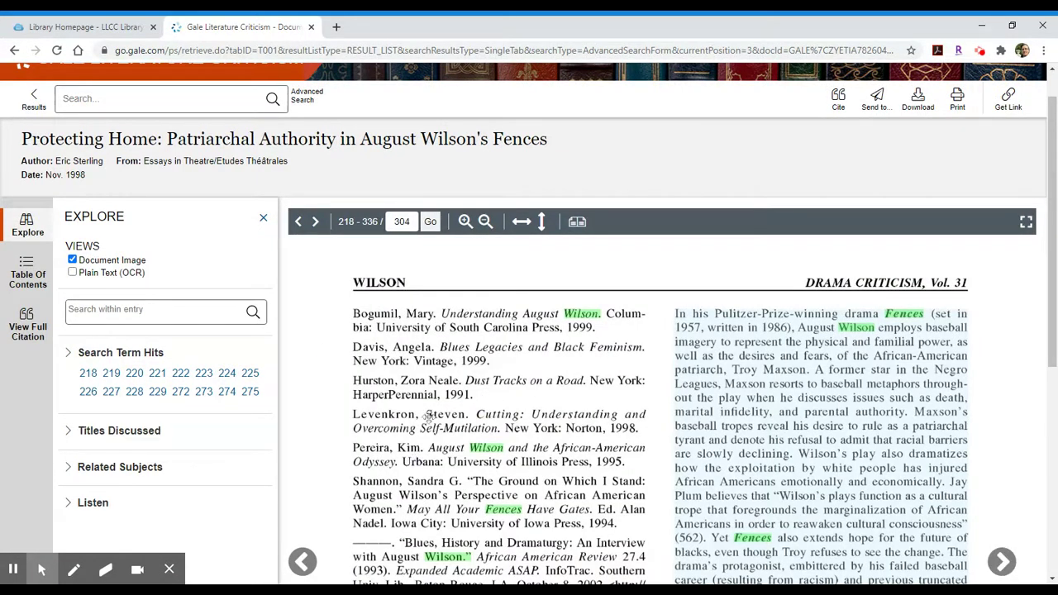
{"action": "scroll", "coordinate": [736, 396], "scroll_direction": "down", "scroll_amount": 3}
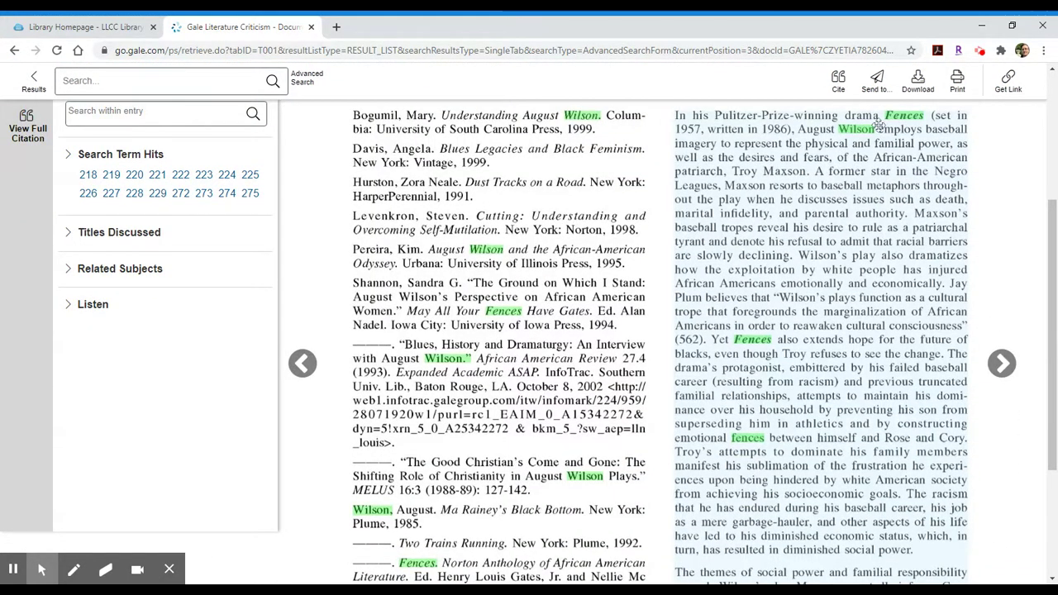
{"action": "scroll", "coordinate": [942, 294], "scroll_direction": "up", "scroll_amount": 3}
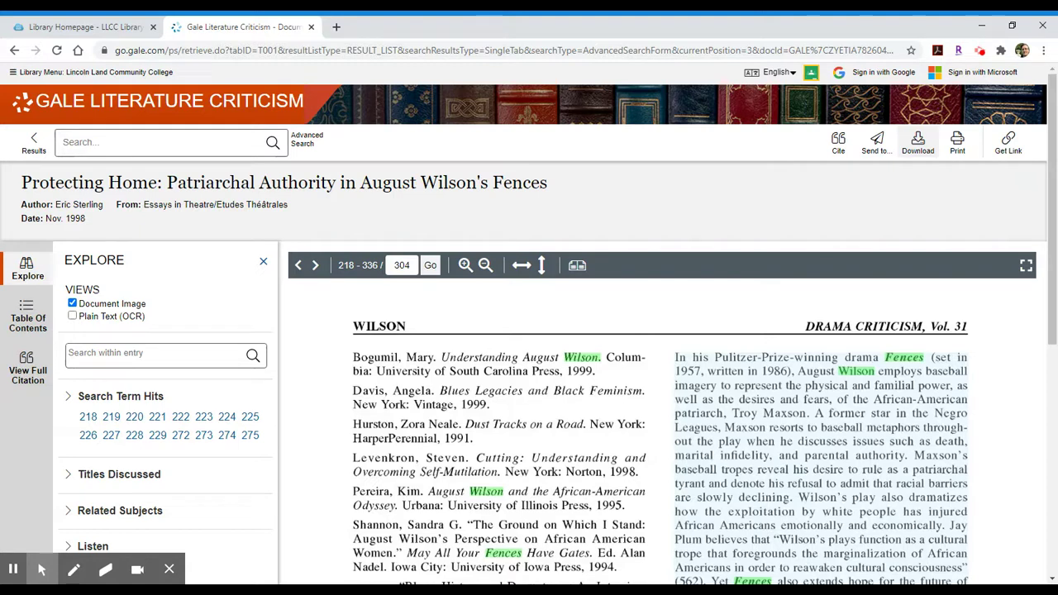
{"action": "left_click", "coordinate": [918, 142]}
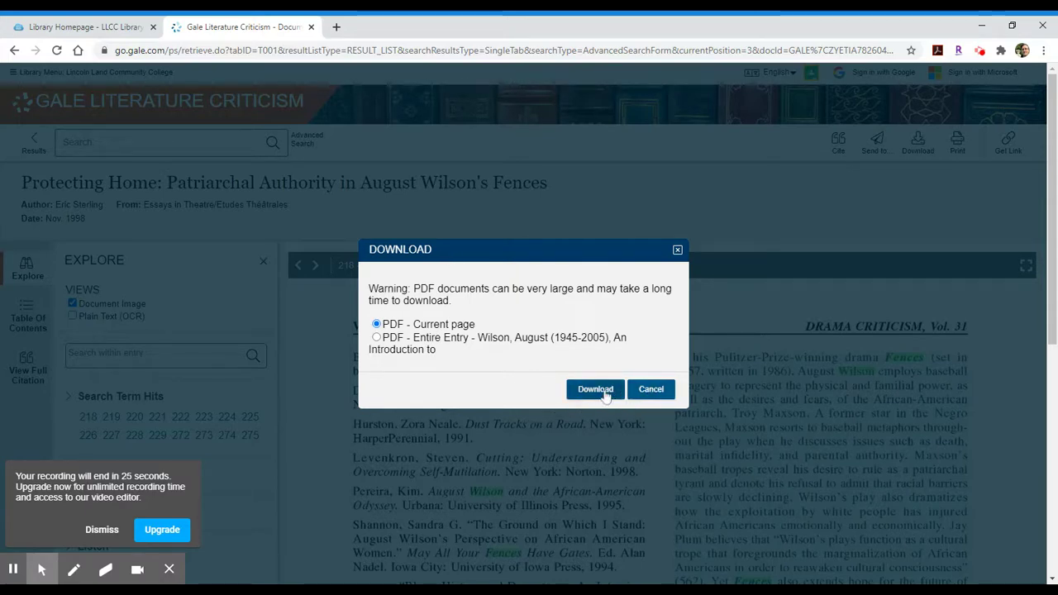
{"action": "left_click", "coordinate": [650, 388]}
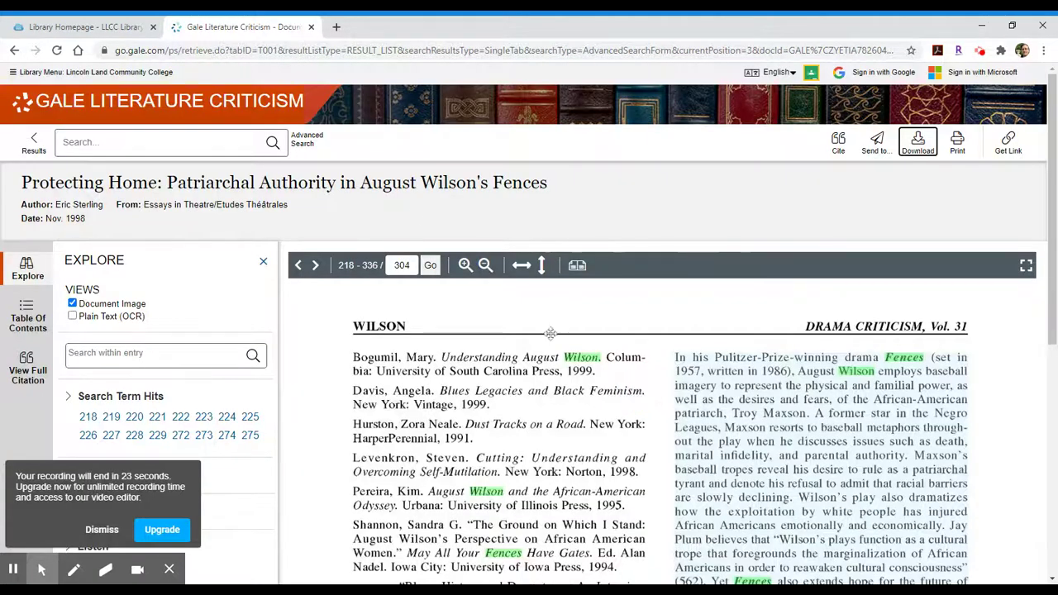
{"action": "scroll", "coordinate": [528, 345], "scroll_direction": "down", "scroll_amount": 5}
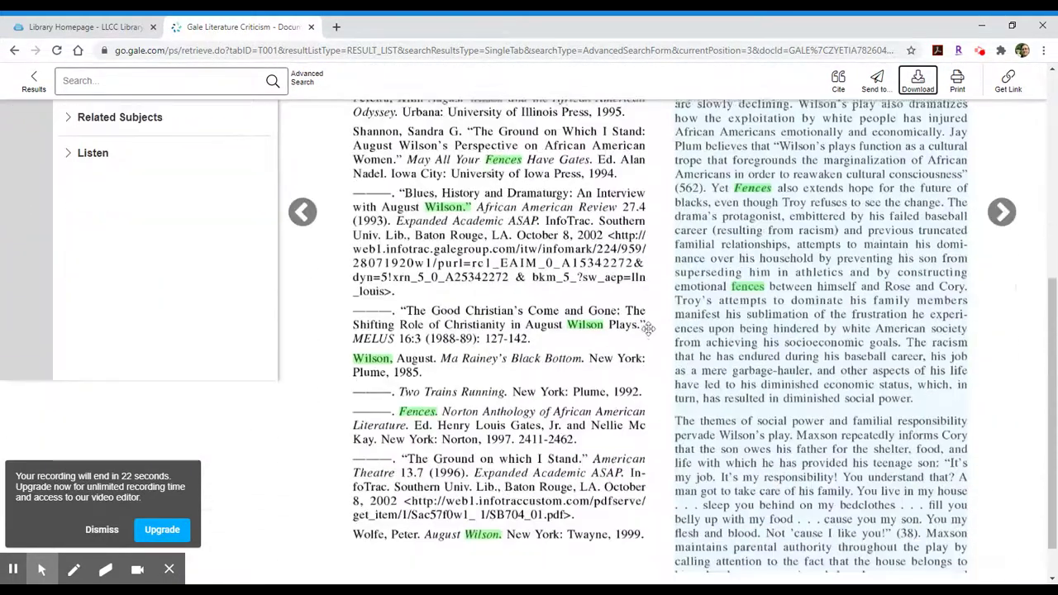
{"action": "scroll", "coordinate": [649, 328], "scroll_direction": "up", "scroll_amount": 5}
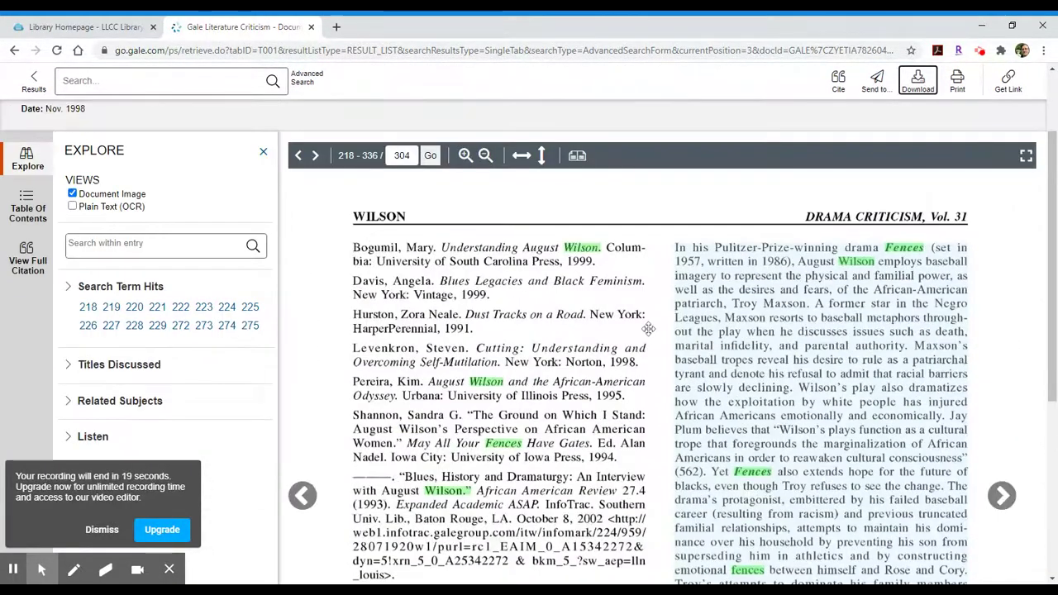
{"action": "scroll", "coordinate": [649, 329], "scroll_direction": "up", "scroll_amount": 2}
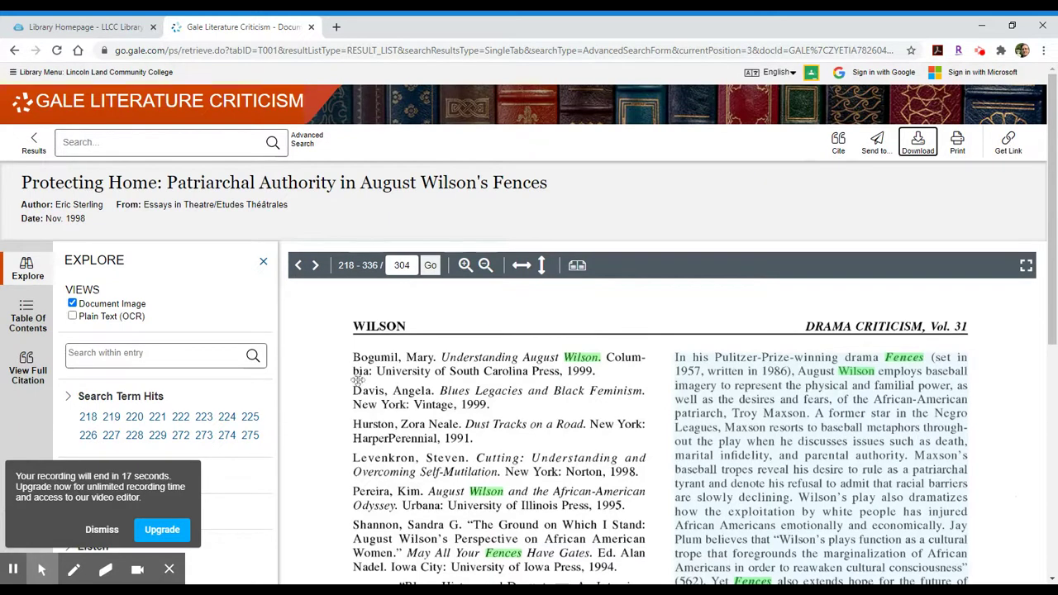